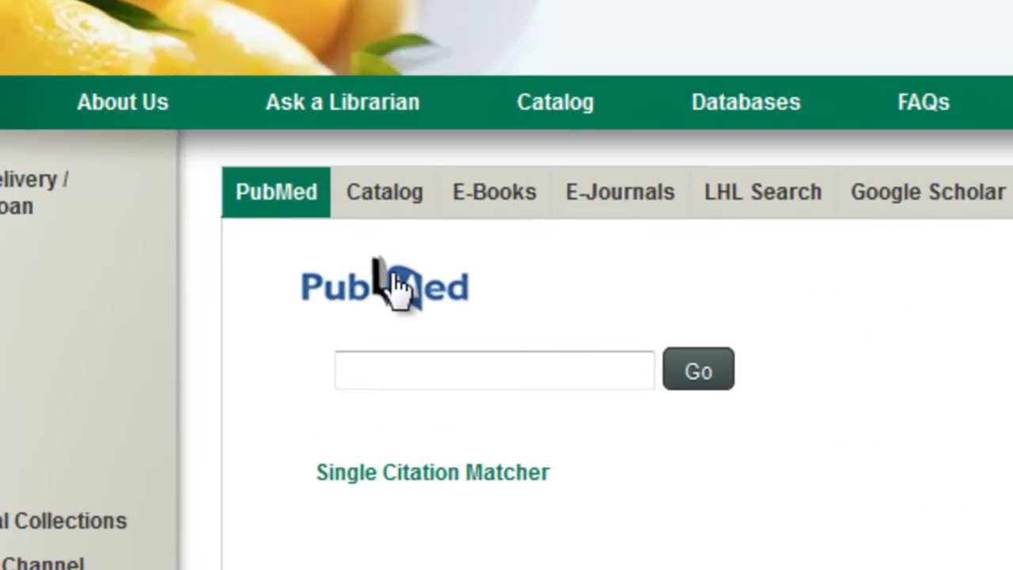
# Step: Go from the library's PubMed search box to the NCBI PubMed home page
pyautogui.click(408, 291)
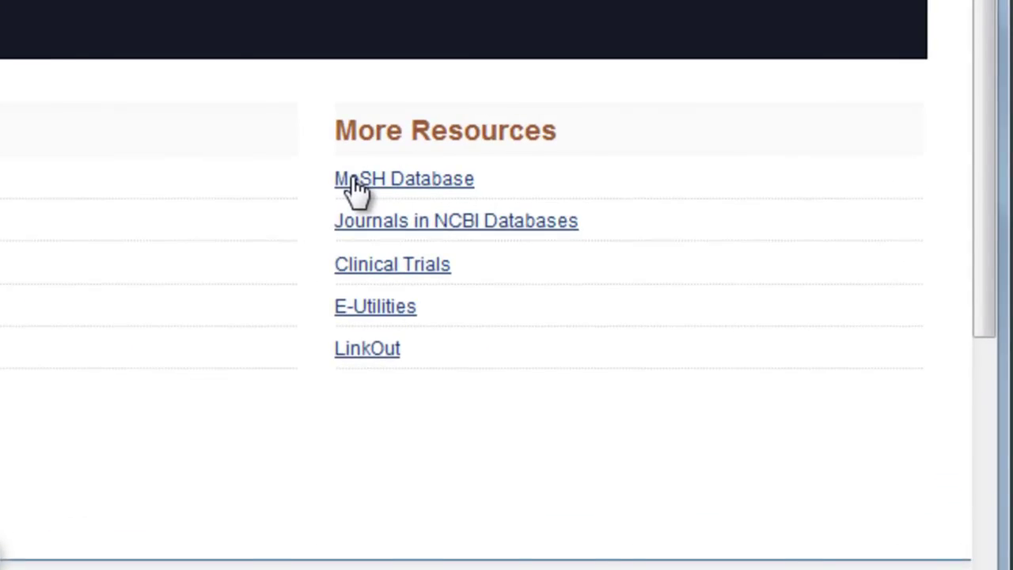
# Step: Switch to the MeSH Database under More Resources and focus its search box
pyautogui.click(358, 186)
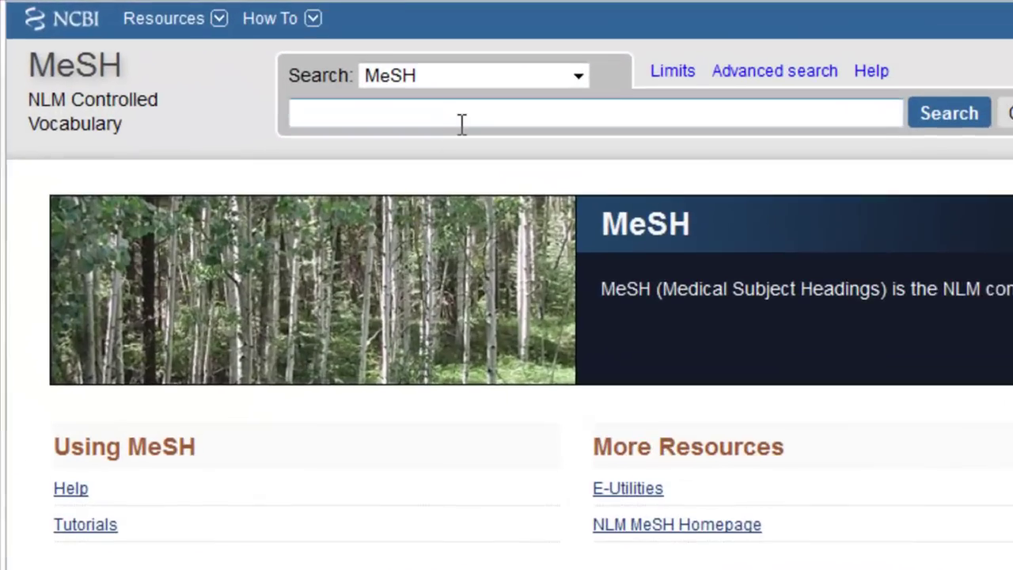
pyautogui.click(272, 72)
# Step: Search MeSH for 'medical records' and open the Medical Records Systems, Computerized record
pyautogui.write('medical records')
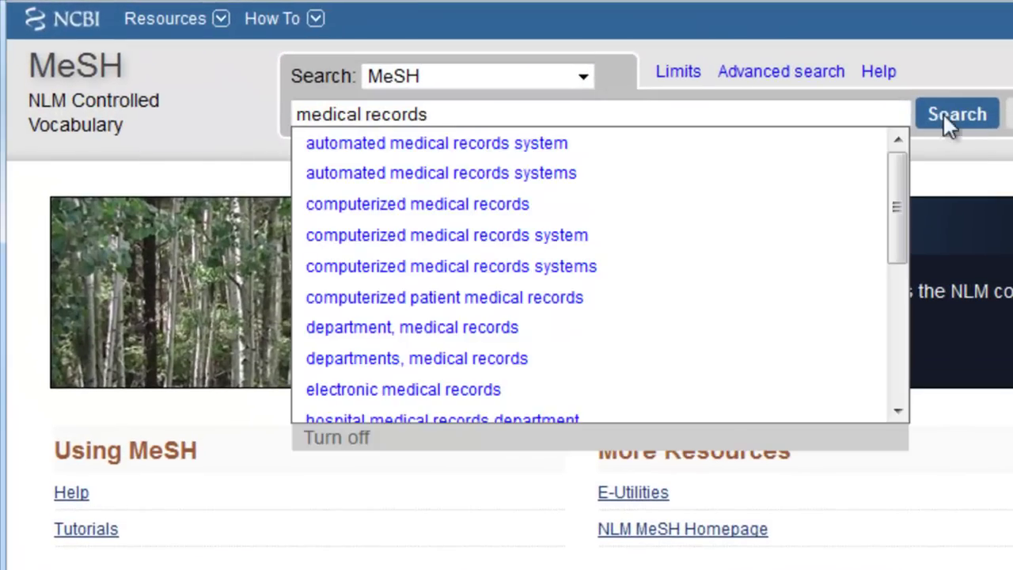
pyautogui.click(974, 127)
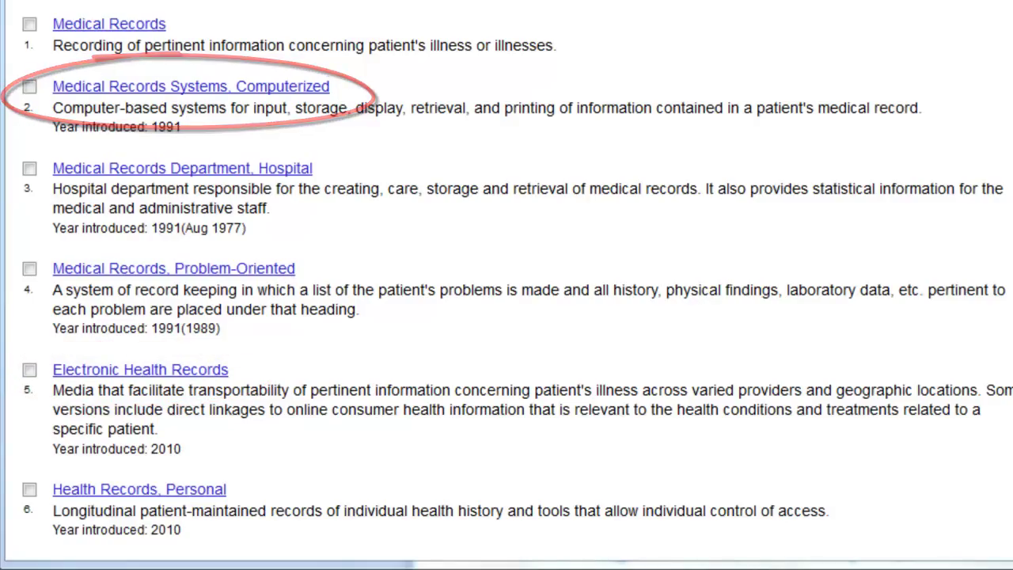
pyautogui.click(314, 88)
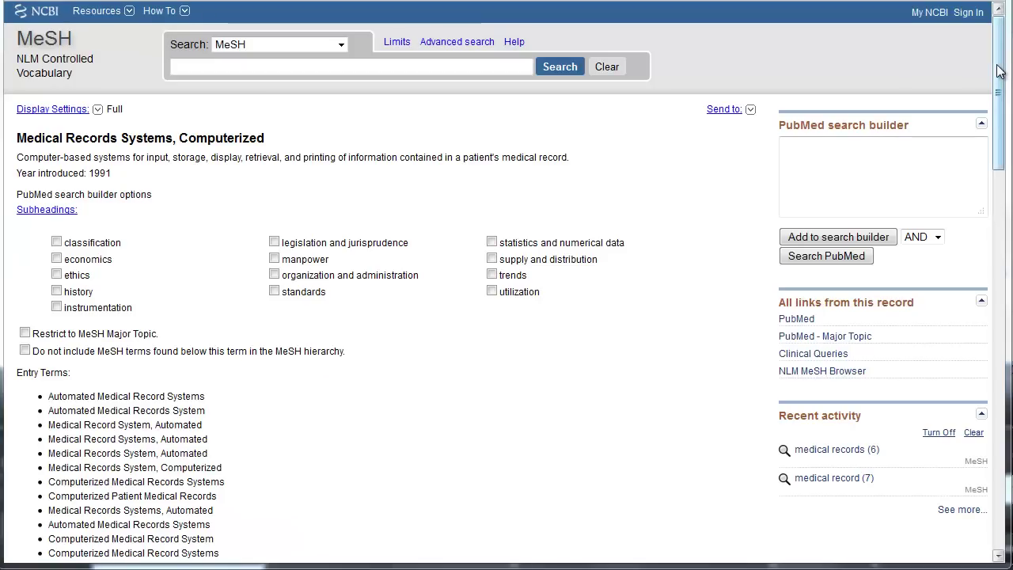
pyautogui.moveTo(999, 71); pyautogui.dragTo(1007, 157)
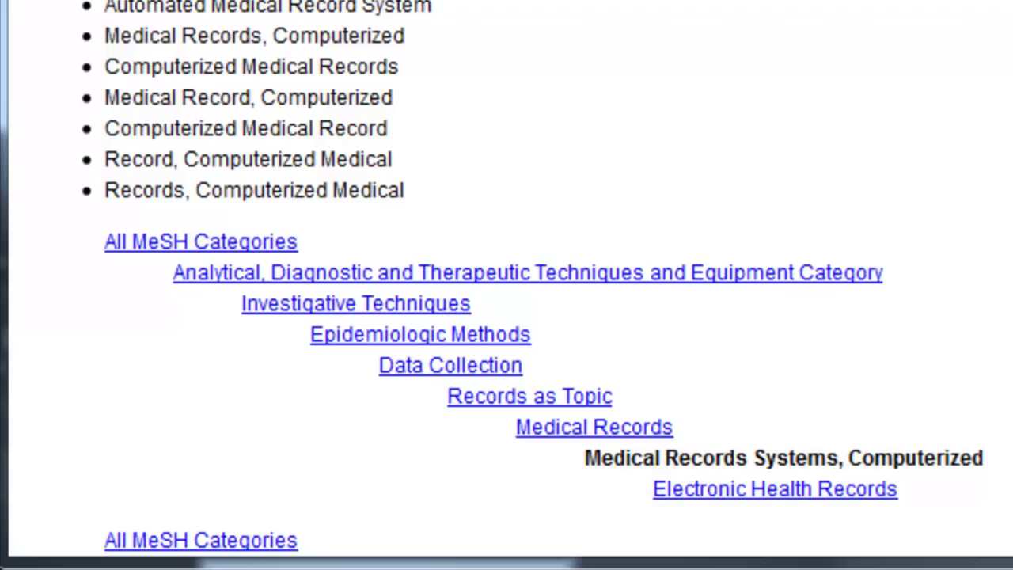
pyautogui.scroll(1, 1005, 154)
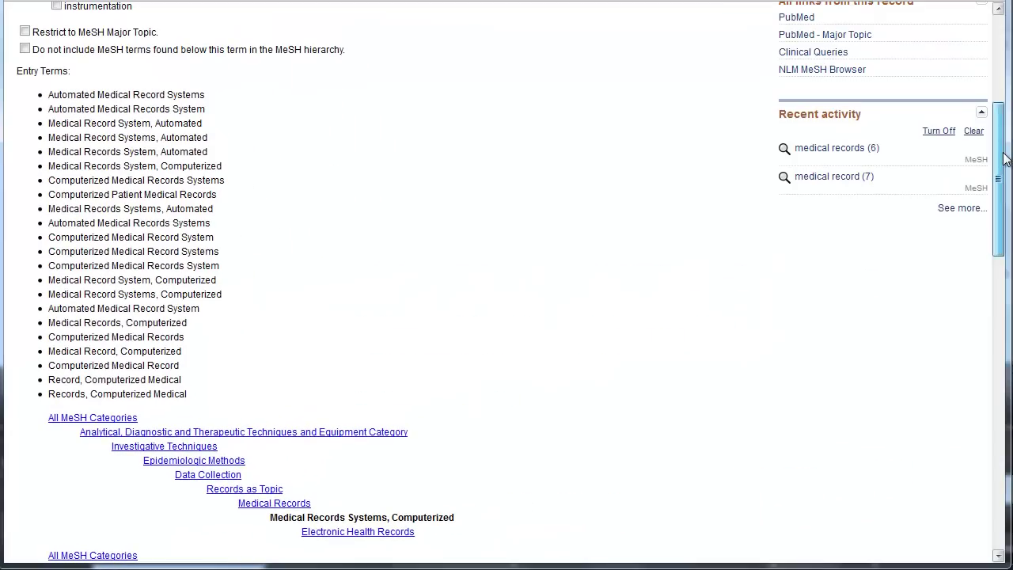
pyautogui.moveTo(1005, 154); pyautogui.dragTo(1004, 44)
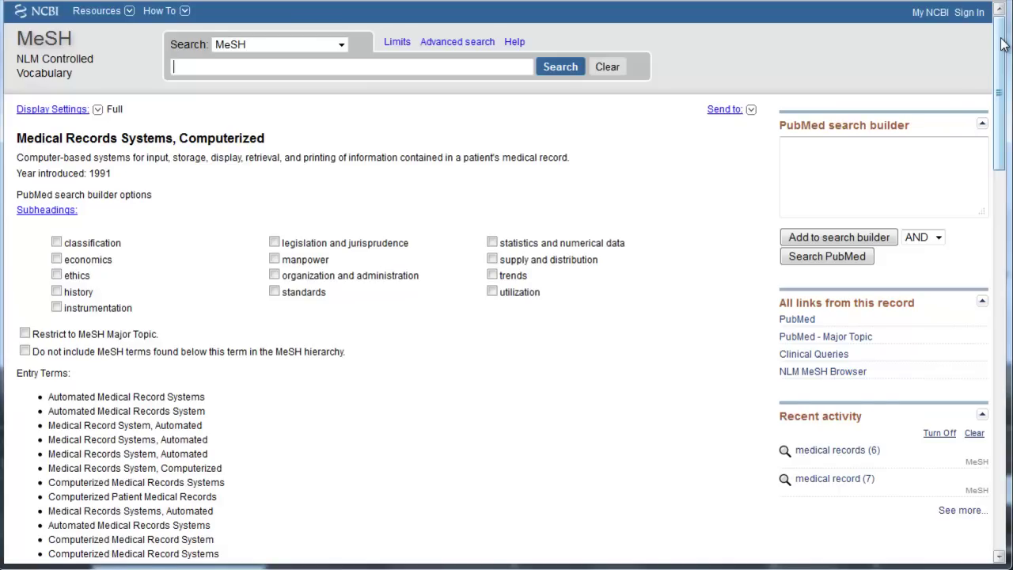
# Step: Add Medical Records Systems, Computerized to the search builder, then search MeSH for 'hipaa'
pyautogui.click(794, 238)
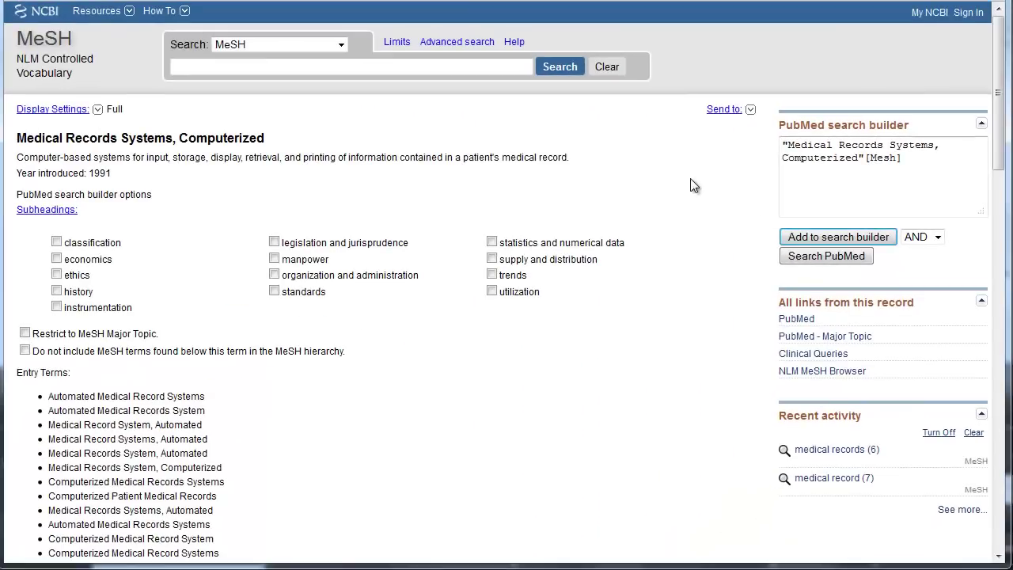
pyautogui.click(485, 68)
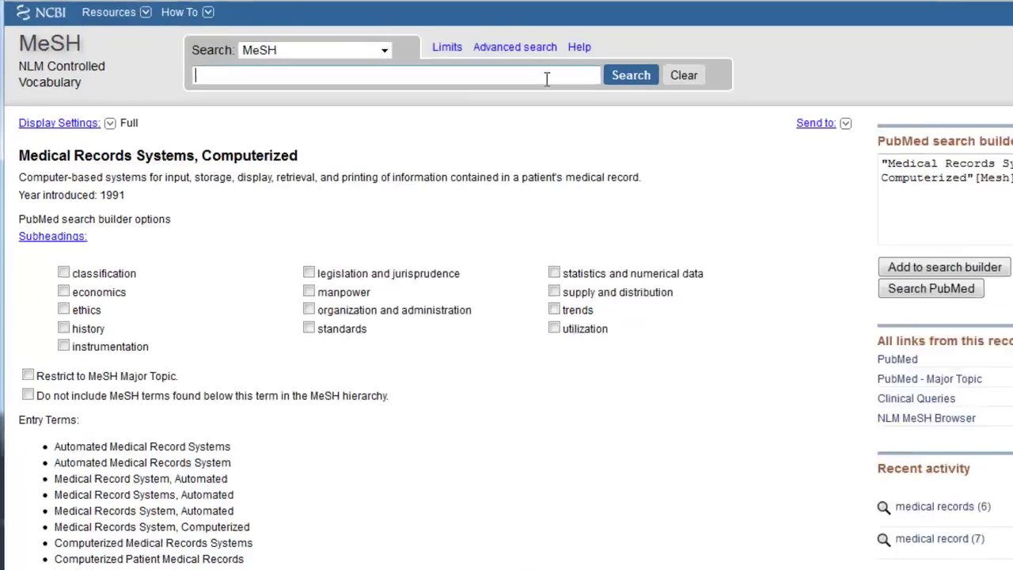
pyautogui.write('hippa')
pyautogui.press('BackSpace')
pyautogui.press('BackSpace')
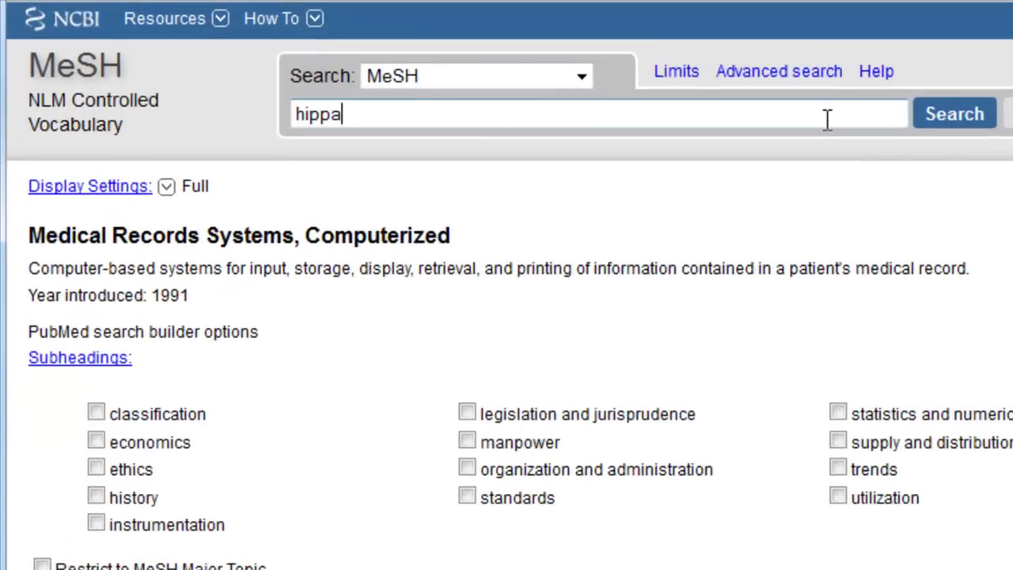
pyautogui.write('aa')
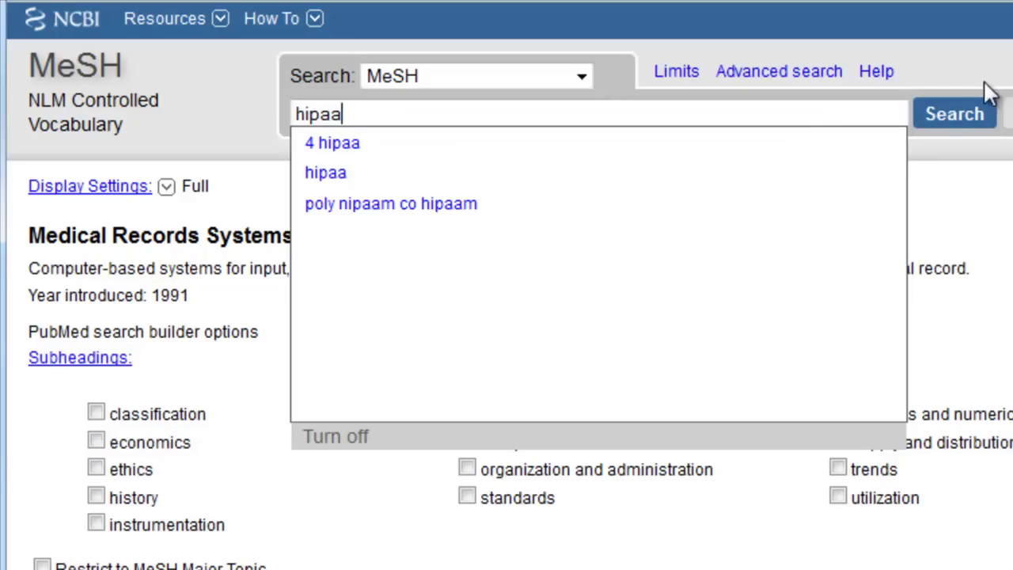
pyautogui.click(967, 119)
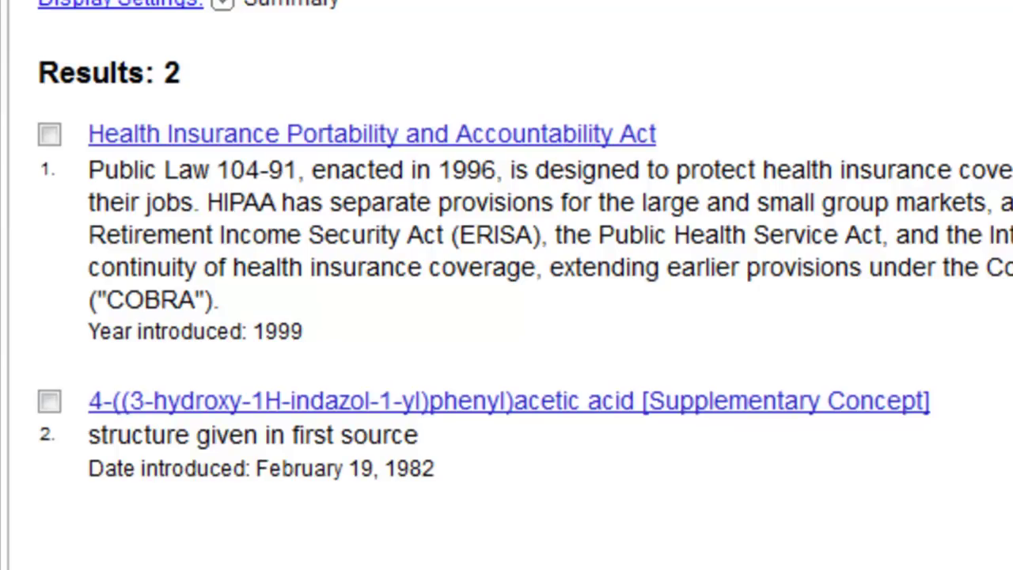
# Step: AND the Health Insurance Portability and Accountability Act heading into the builder and search PubMed (562 results)
pyautogui.click(49, 134)
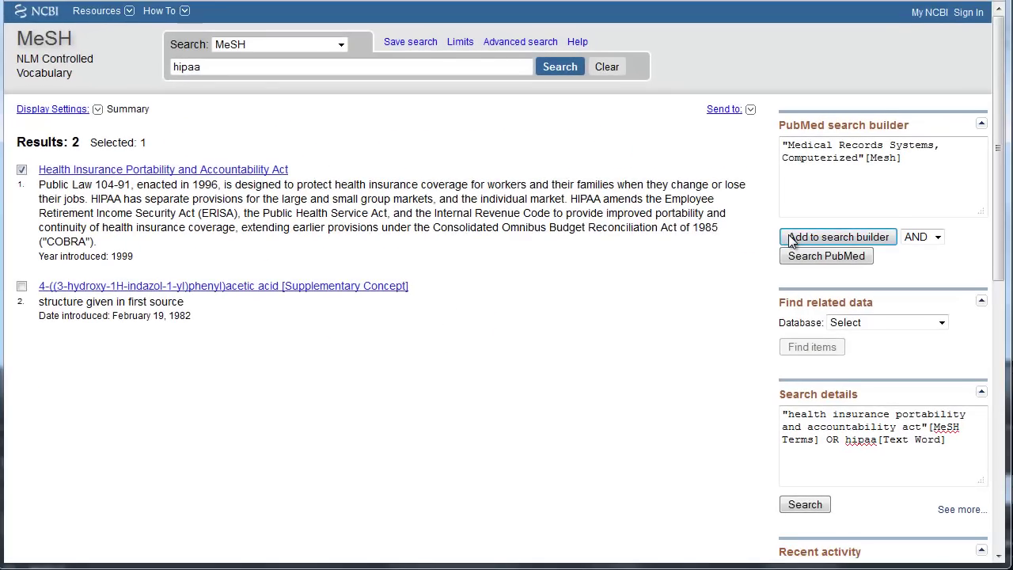
pyautogui.click(791, 238)
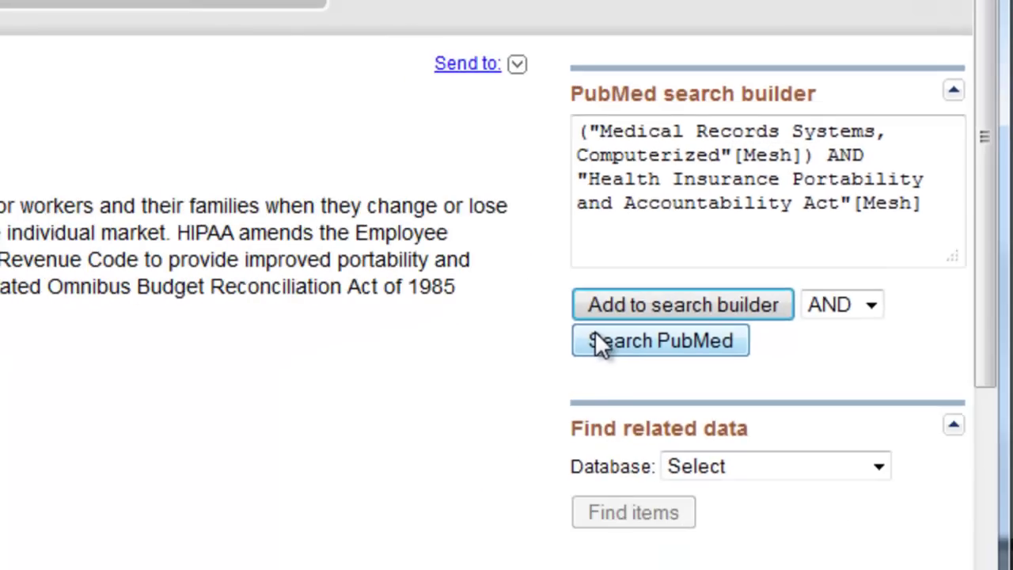
pyautogui.click(449, 408)
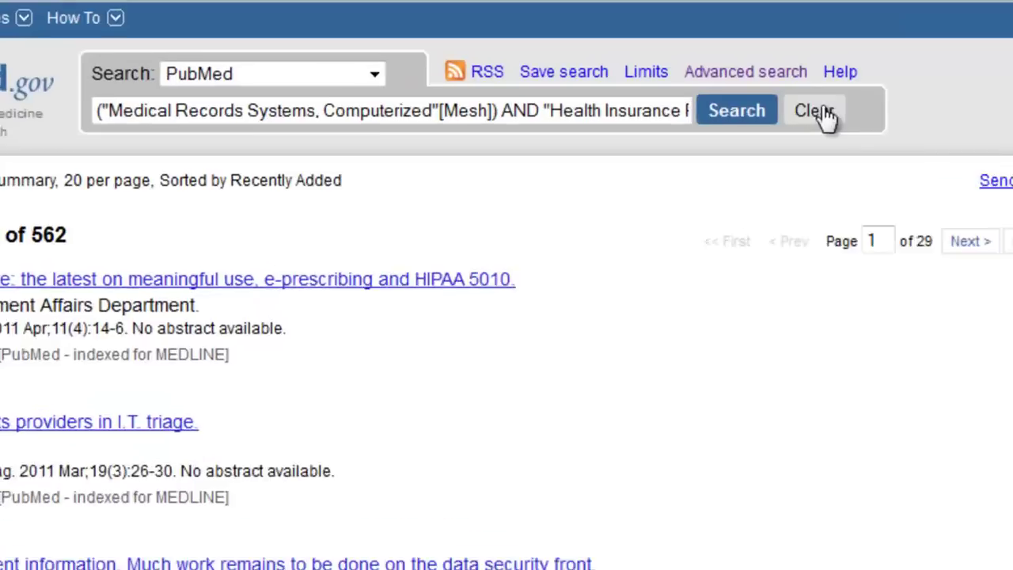
# Step: Clear the query and search PubMed for privacy[tiab], returning 7042 results
pyautogui.click(609, 68)
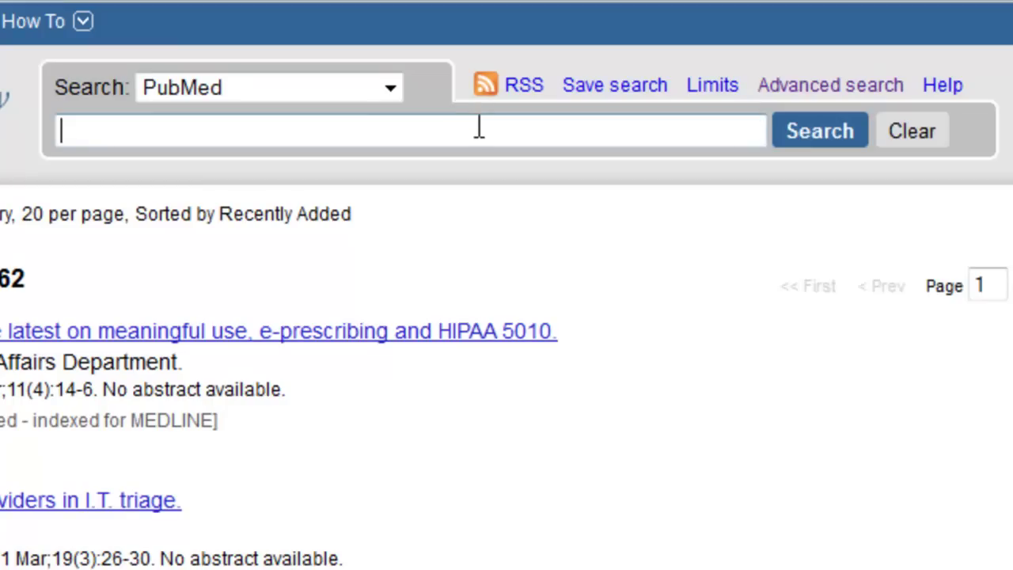
pyautogui.write('privacy')
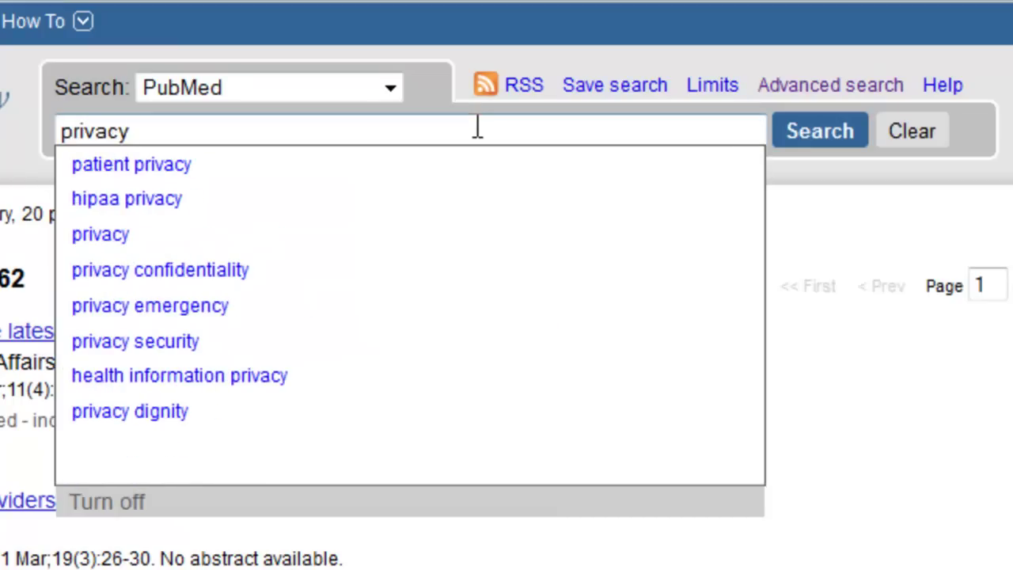
pyautogui.write('[ti')
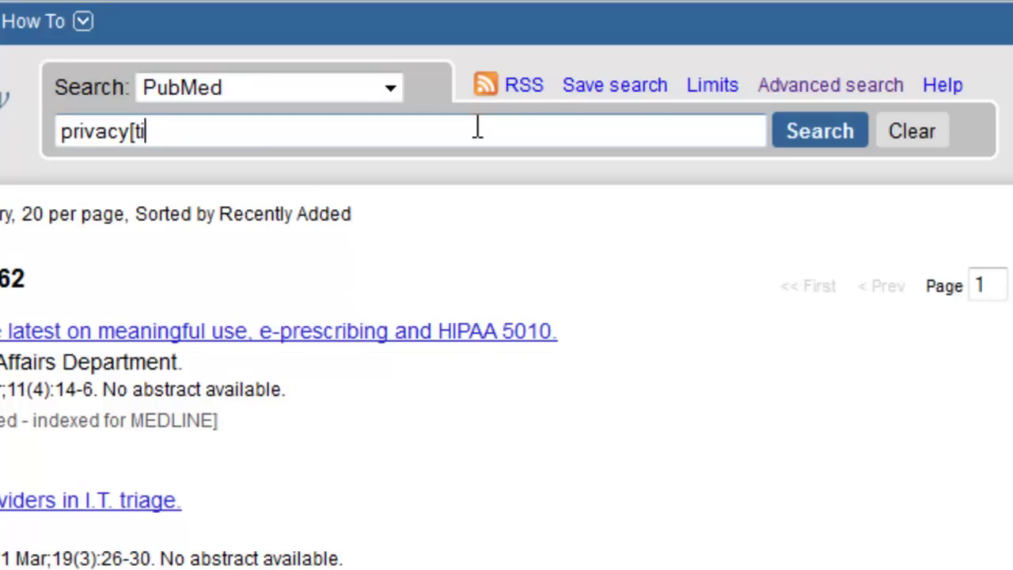
pyautogui.write('ab]')
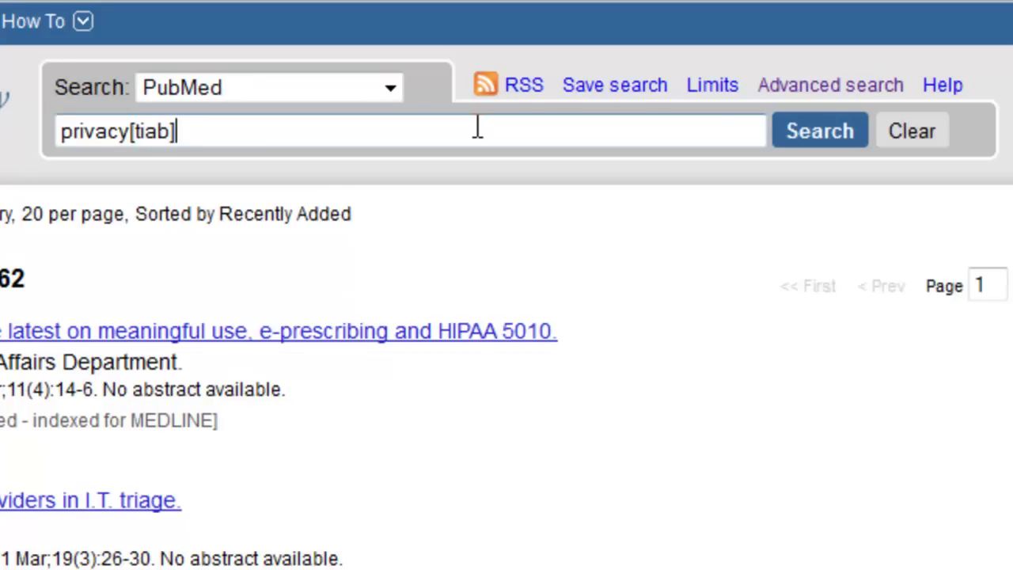
pyautogui.click(820, 134)
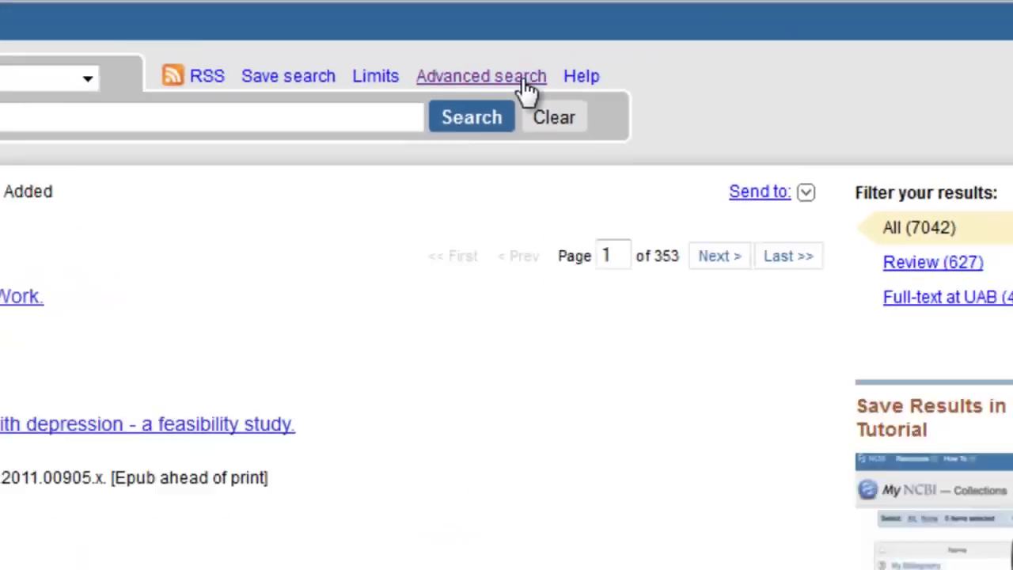
# Step: In Advanced search, combine history searches '#5 #6' to get 161 results
pyautogui.click(522, 79)
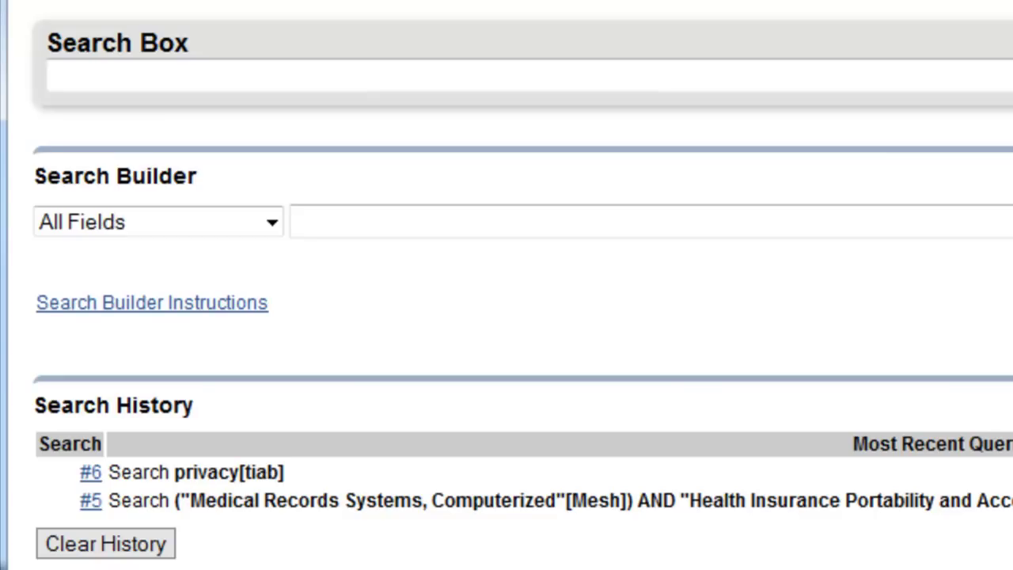
pyautogui.click(815, 79)
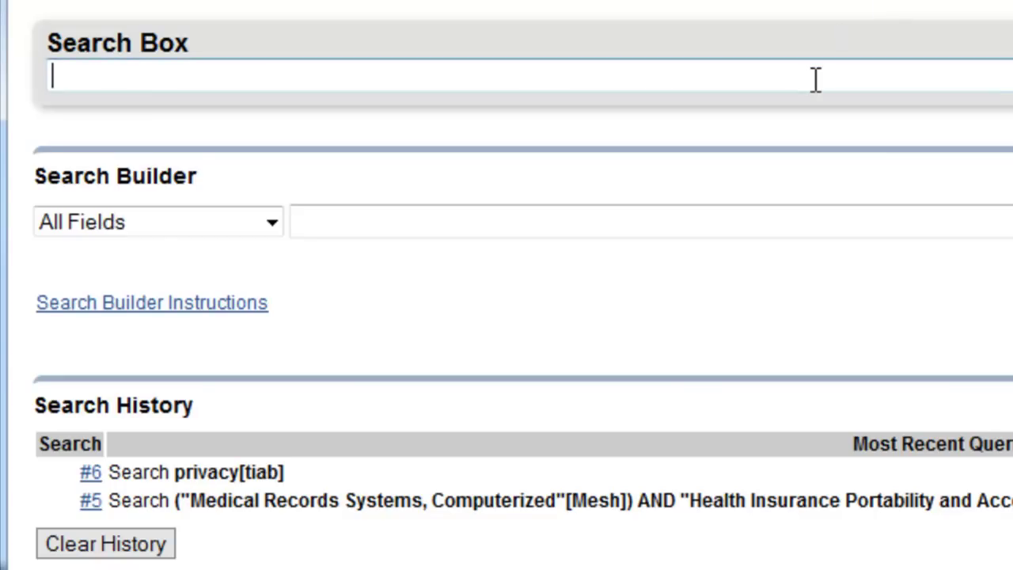
pyautogui.write('#5')
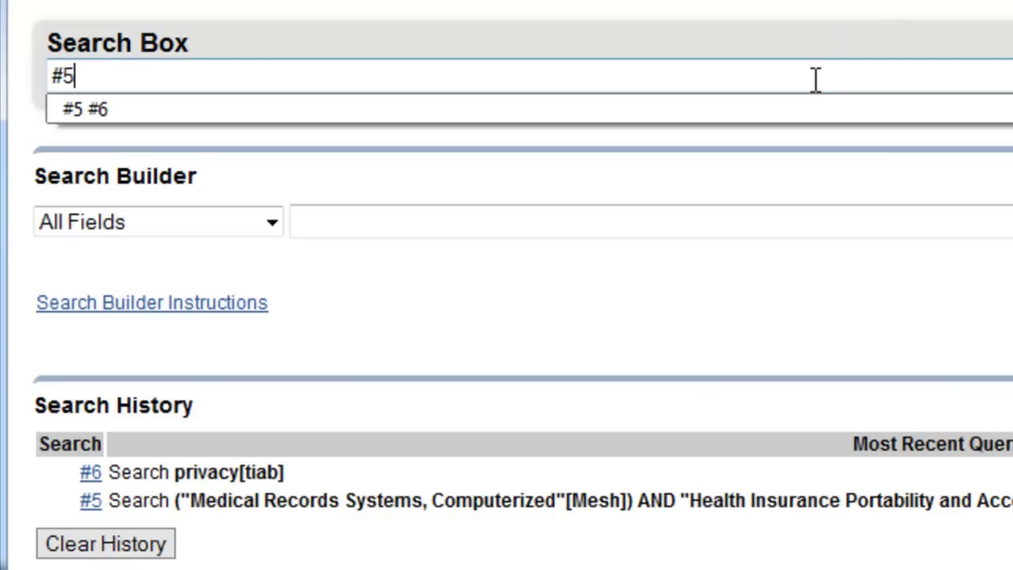
pyautogui.write(' #6')
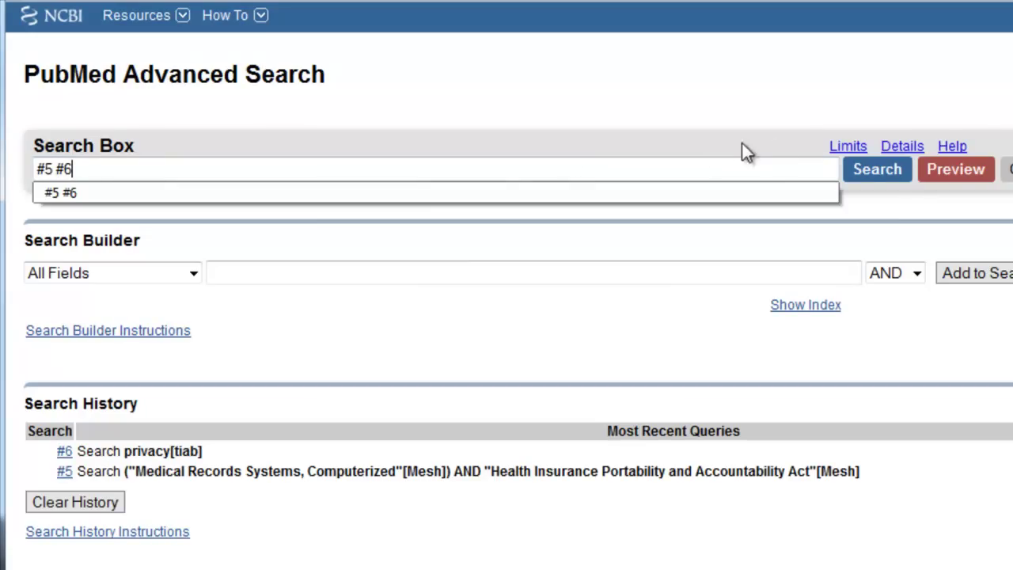
pyautogui.click(878, 180)
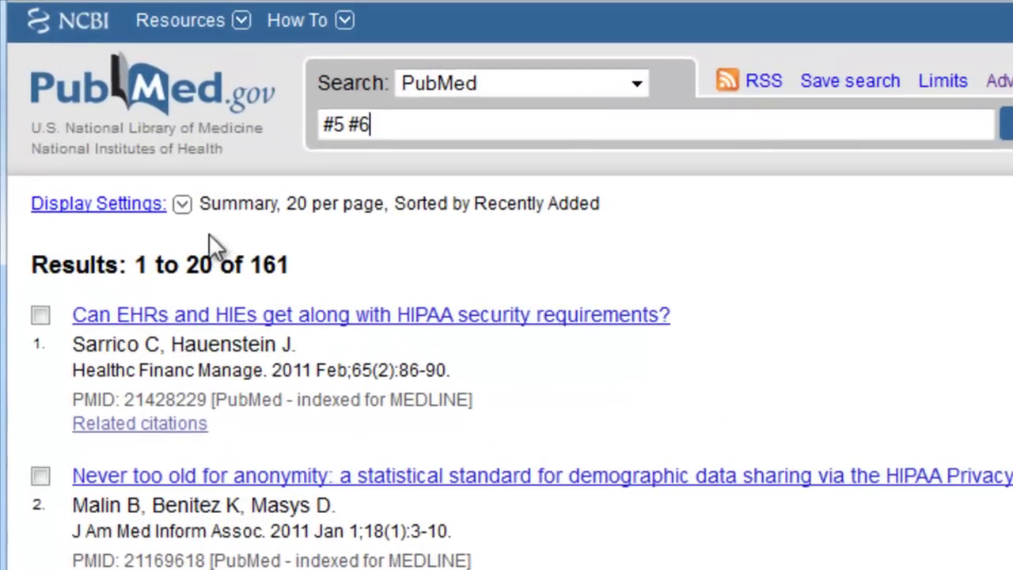
# Step: Display results in Abstract format at 200 per page and scroll to result 2
pyautogui.click(182, 203)
pyautogui.click(56, 345)
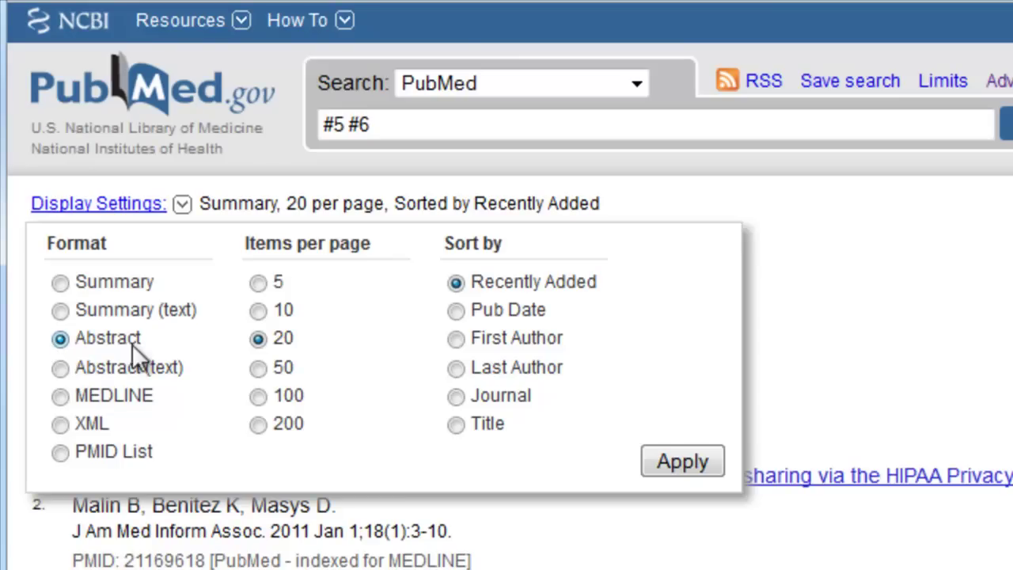
pyautogui.click(259, 425)
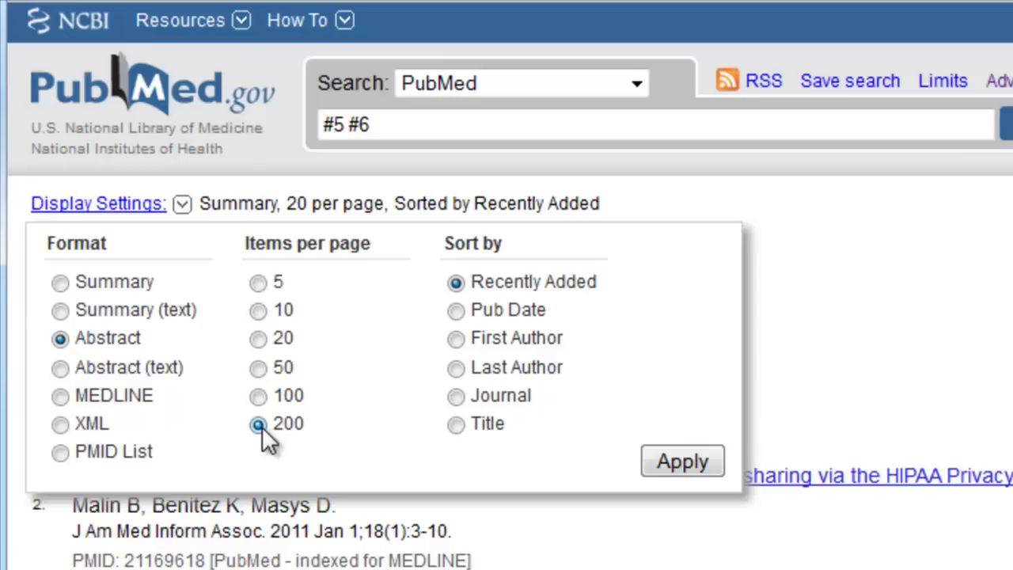
pyautogui.click(695, 470)
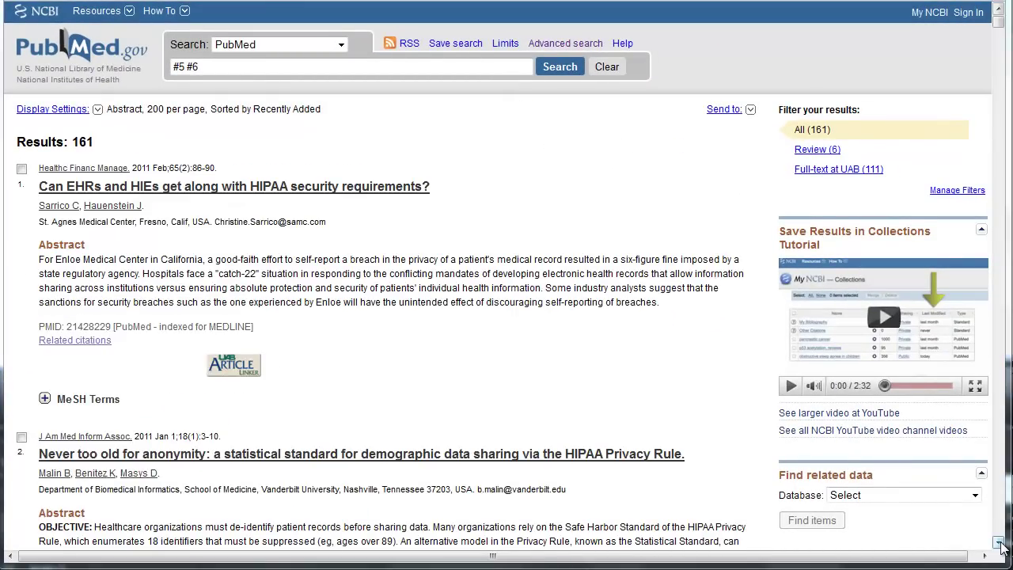
pyautogui.click(1000, 543)
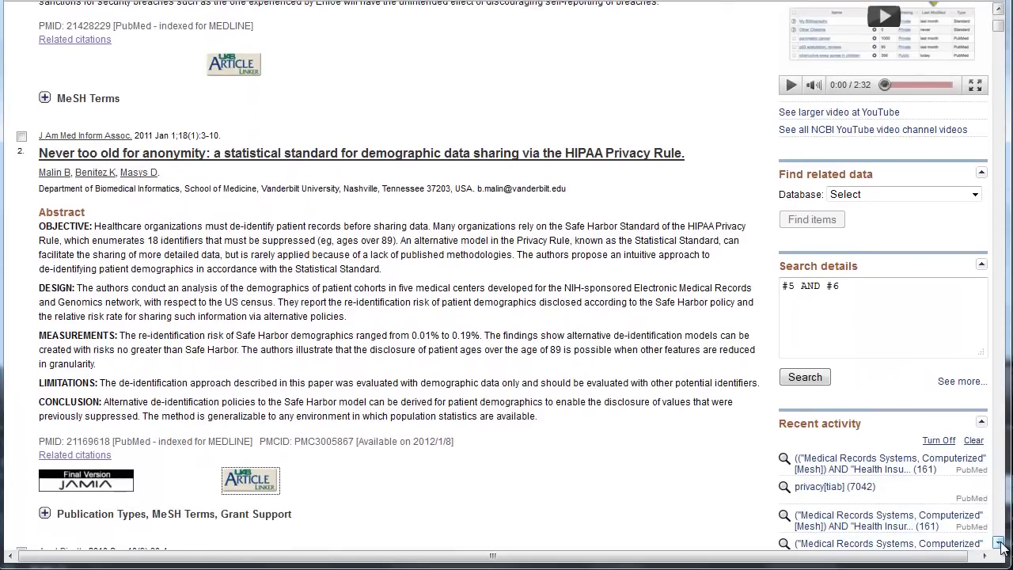
pyautogui.click(1000, 544)
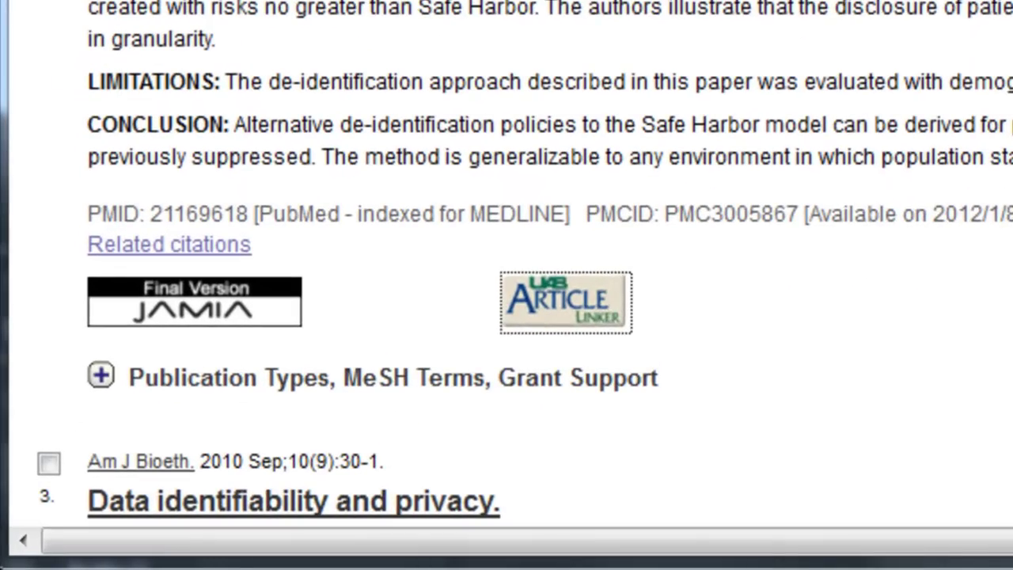
# Step: Through UAB Article Linker, open the 'Never too old for anonymity' article's PDF via the first Get Article source
pyautogui.click(593, 310)
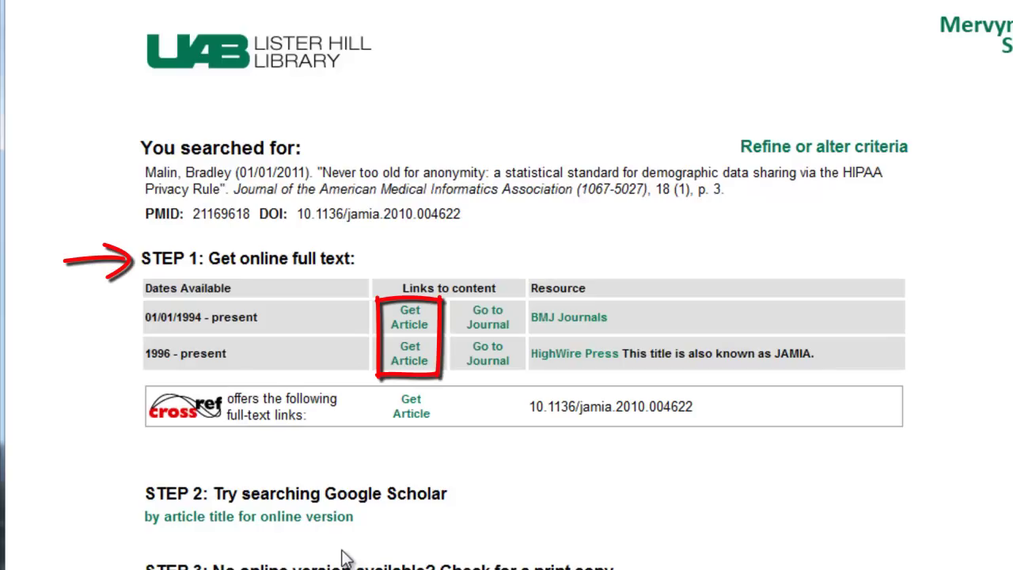
pyautogui.click(413, 304)
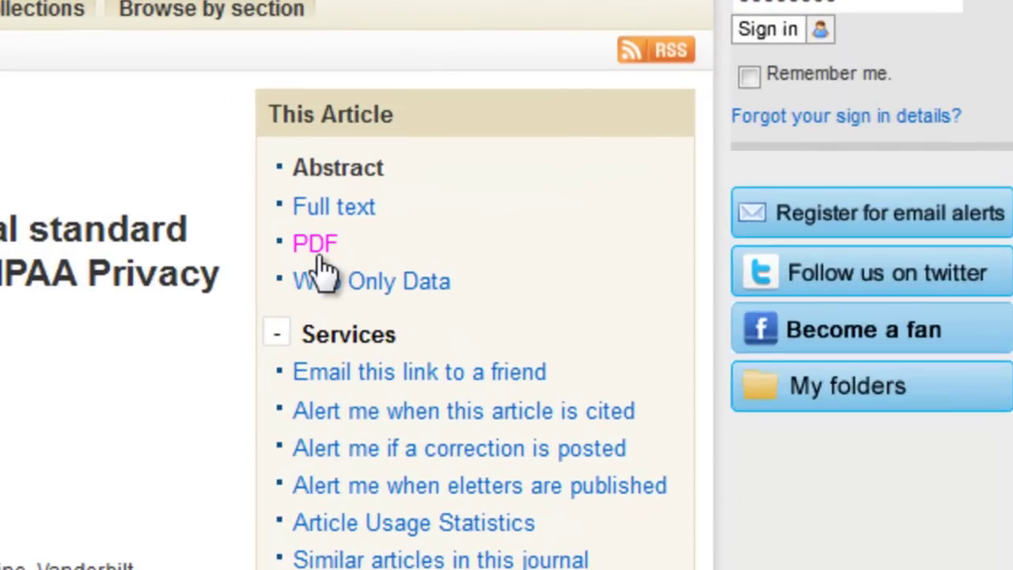
pyautogui.click(322, 259)
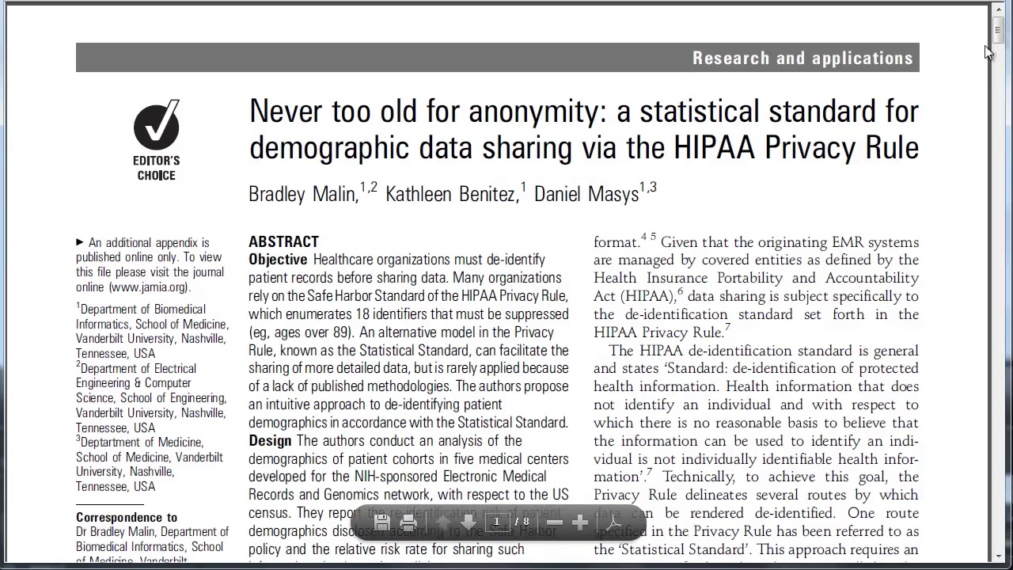